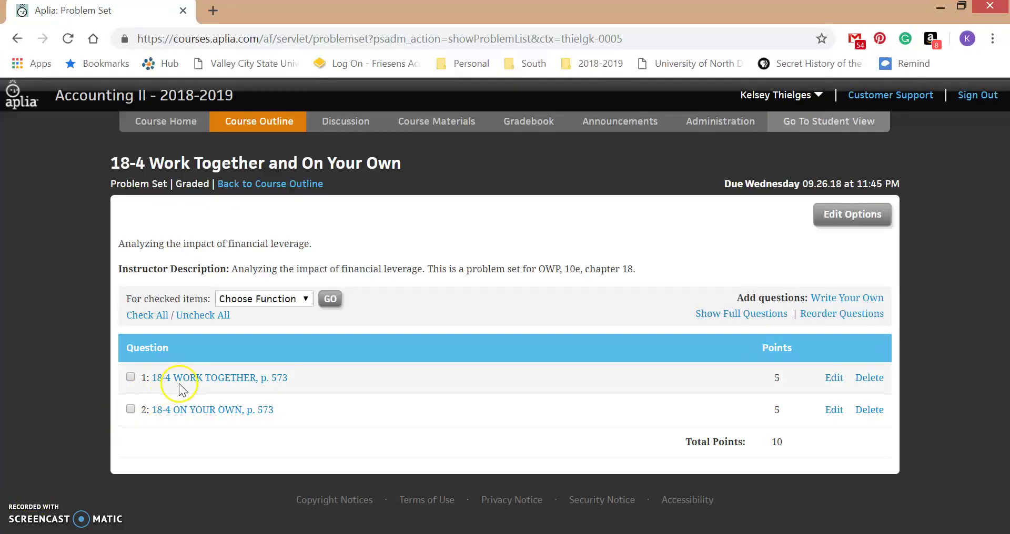
Step: Open question 1, 18-4 WORK TOGETHER, p. 573, and hide its answer
click(203, 376)
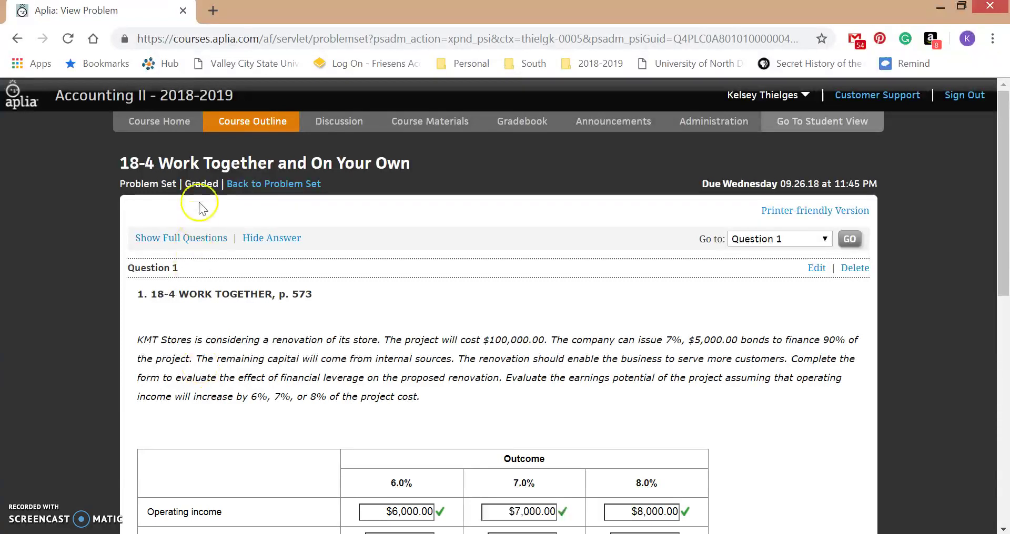
click(268, 238)
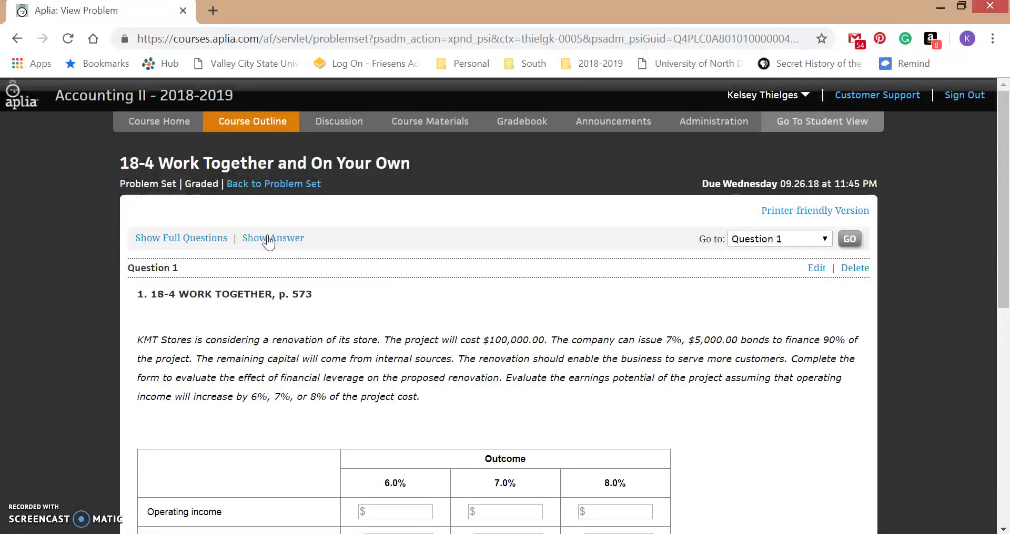
click(274, 239)
Step: Enter an investment of 10000 for each of the 6%, 7% and 8% outcomes
scroll(777, 440, down, 2)
scroll(776, 439, down, 2)
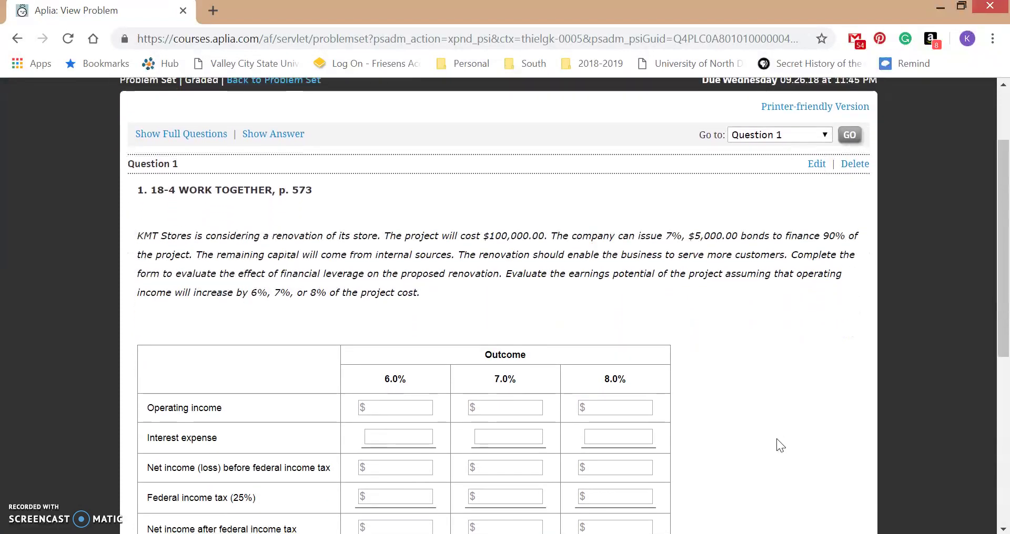
scroll(776, 438, down, 1)
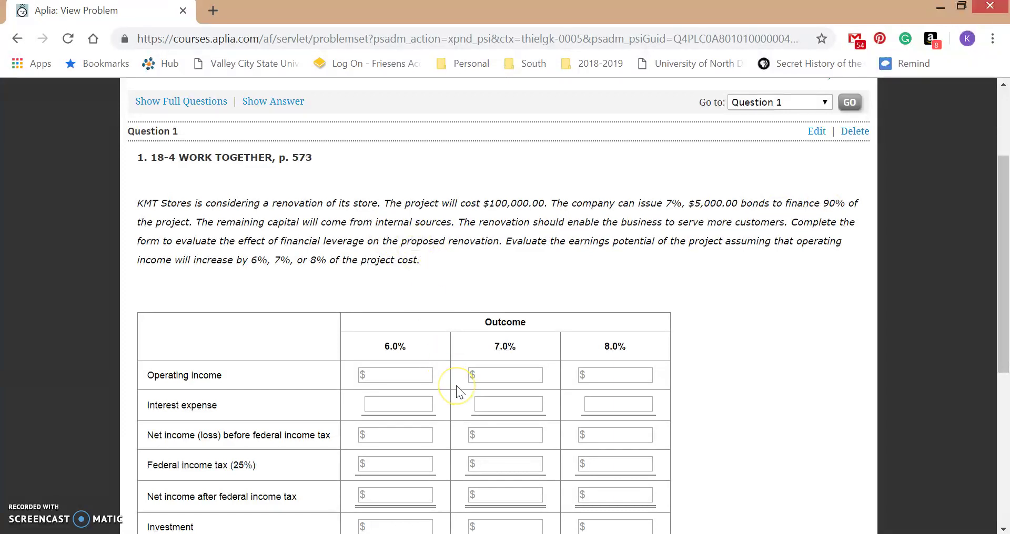
scroll(456, 386, down, 1)
scroll(456, 386, down, 2)
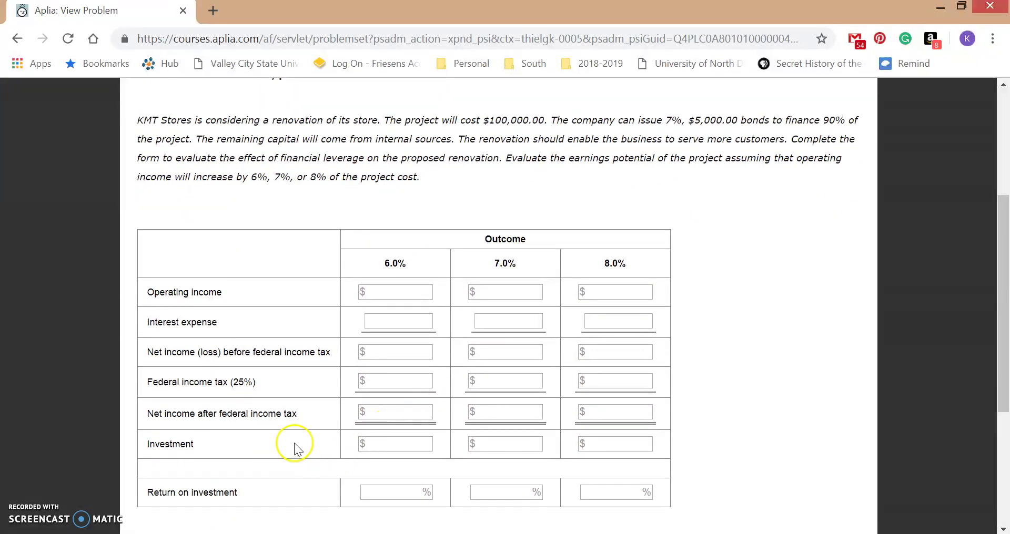
click(396, 443)
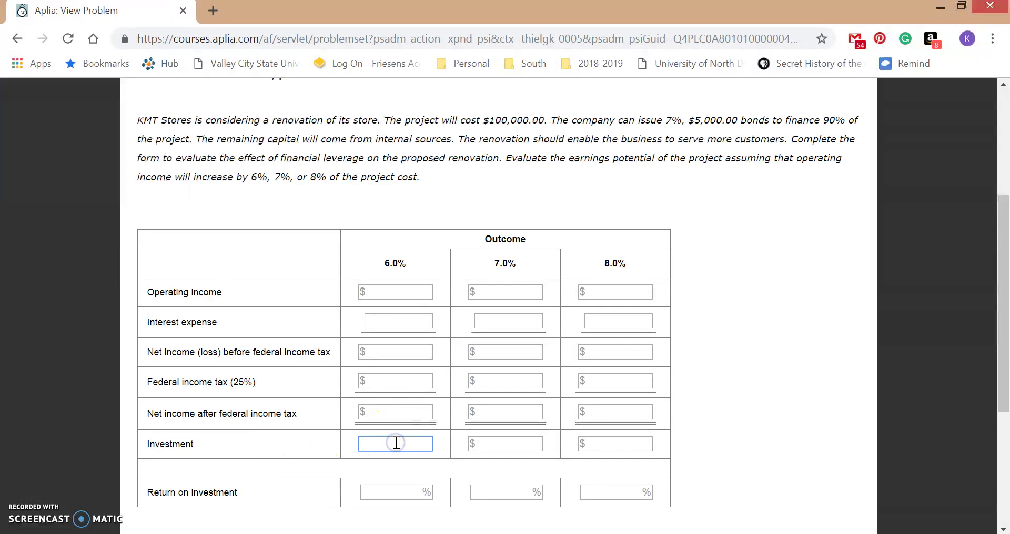
text(10000)
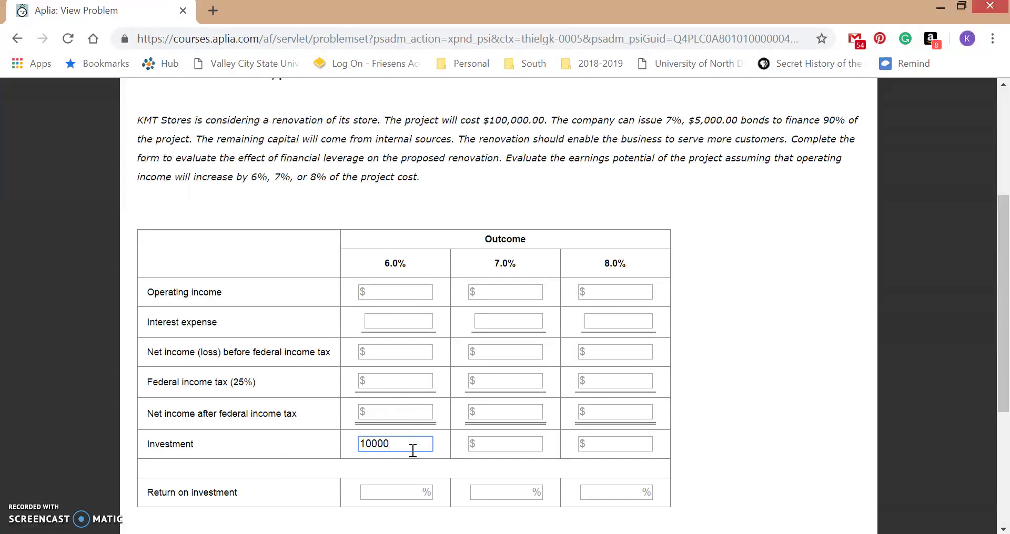
key(Tab)
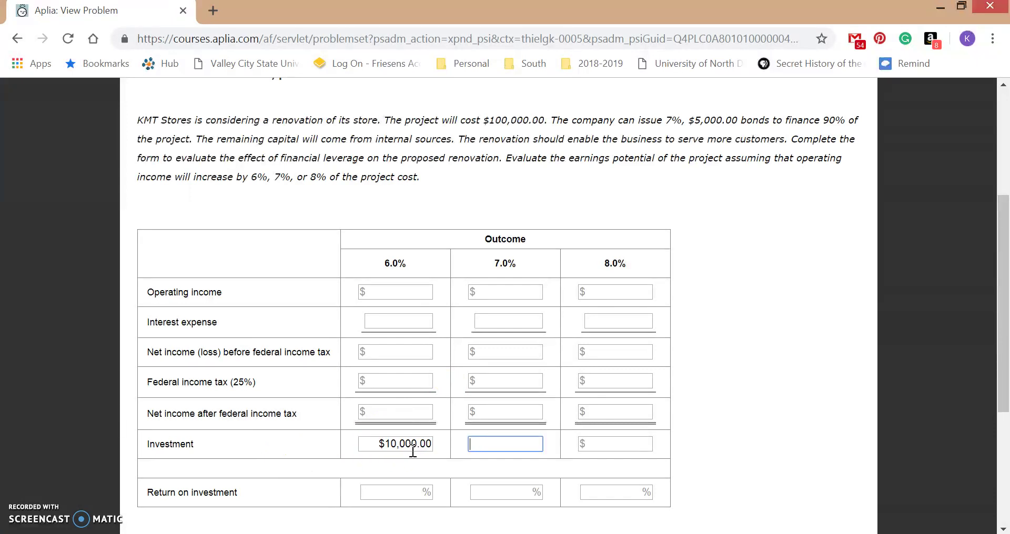
text(10000)
key(Tab)
text(10000)
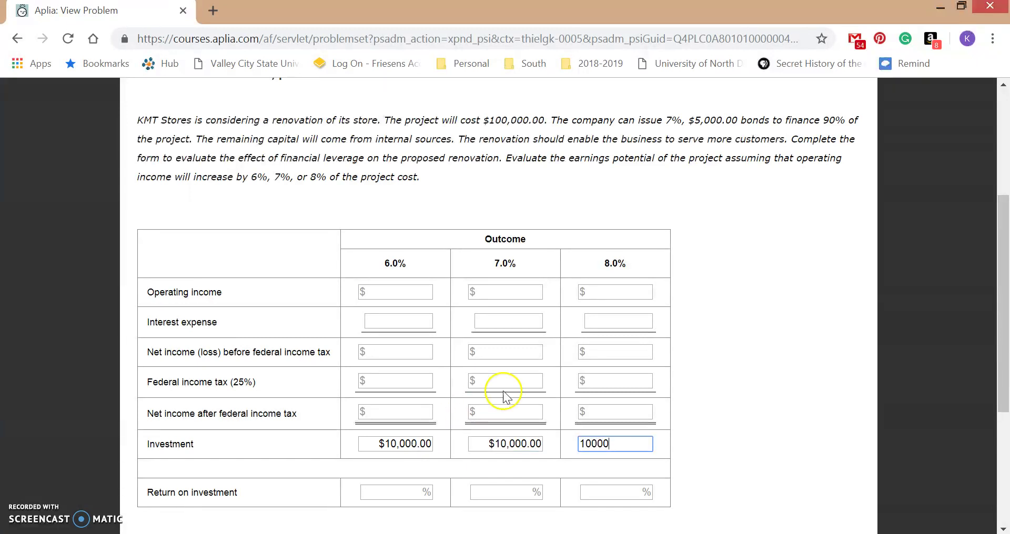
click(733, 399)
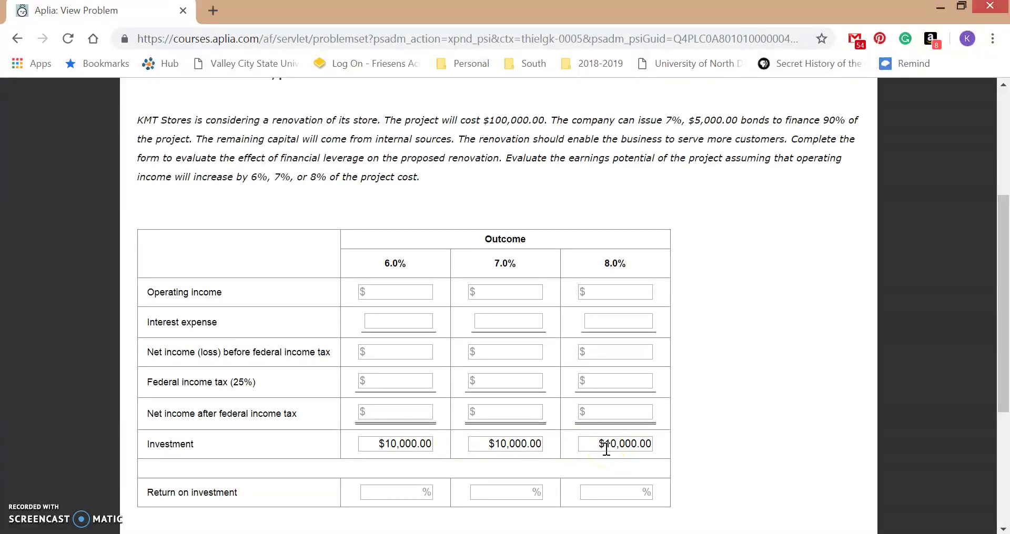
Step: Enter operating income of 6000 for the 6% outcome, 7000 for 7% and 8000 for 8%
scroll(682, 350, up, 1)
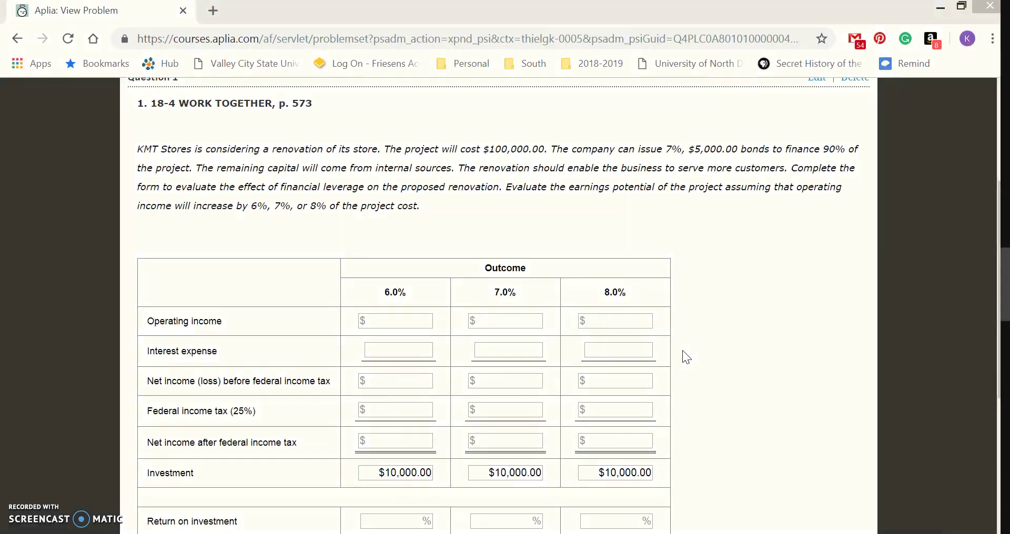
key(super)
click(214, 220)
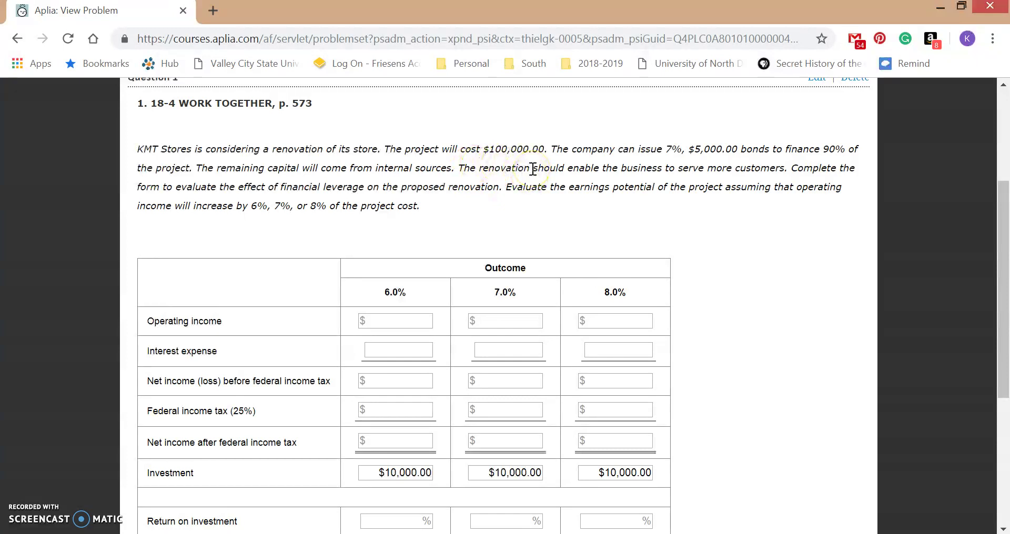
click(390, 321)
text(6000)
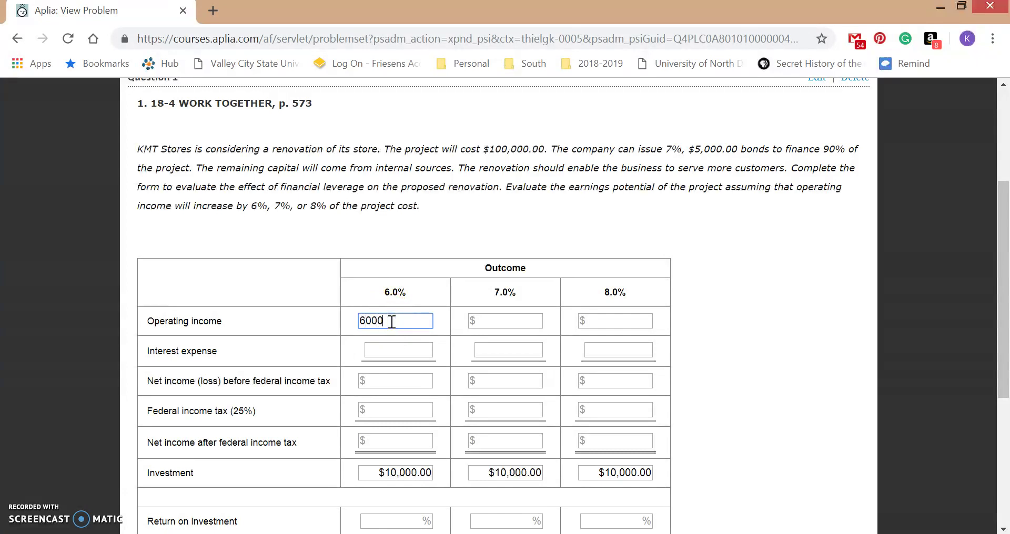
key(Tab)
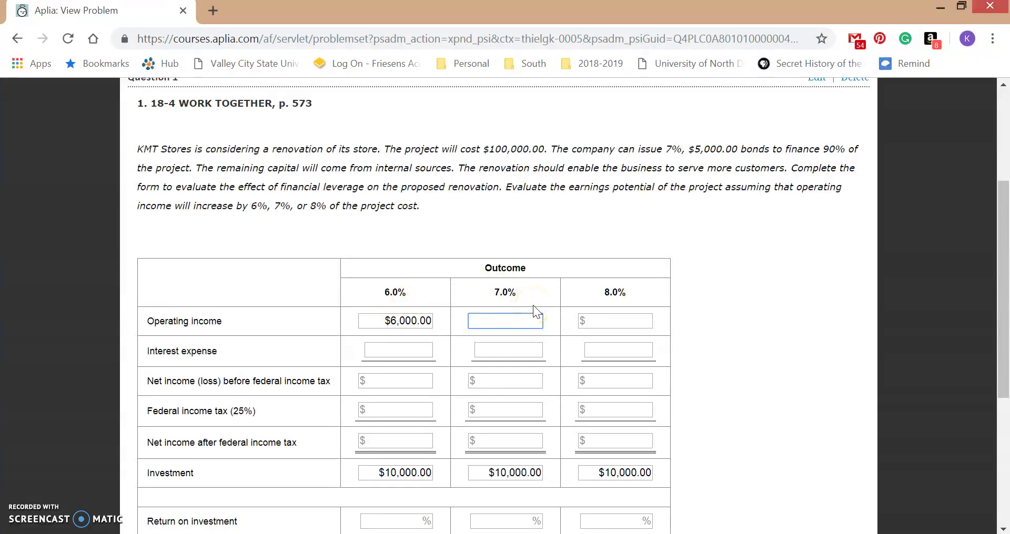
text(7000)
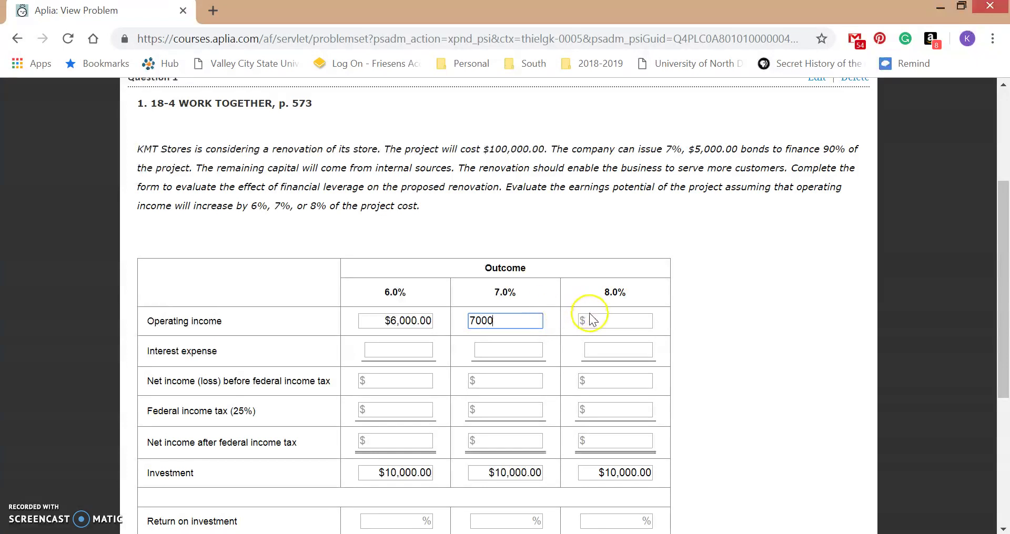
click(610, 318)
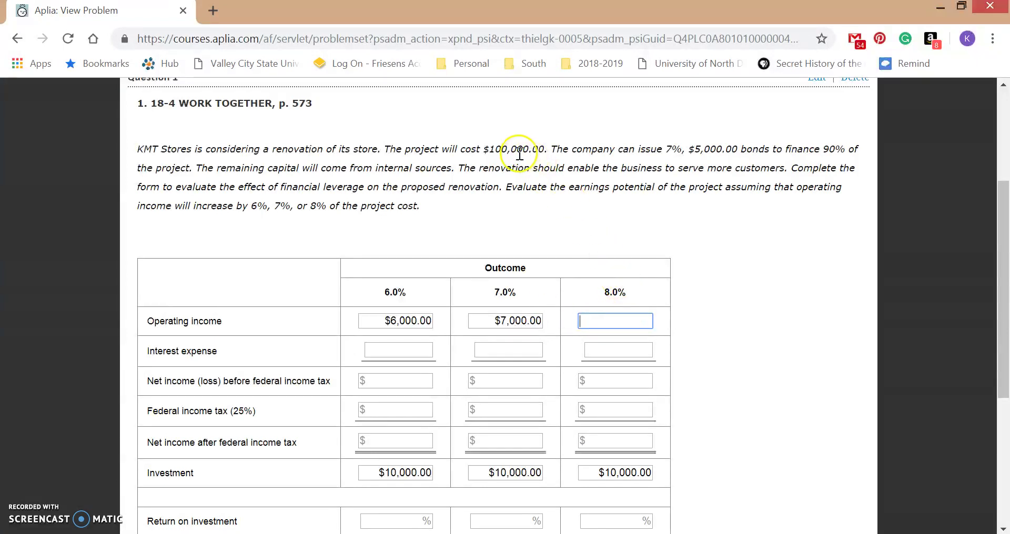
text(8000)
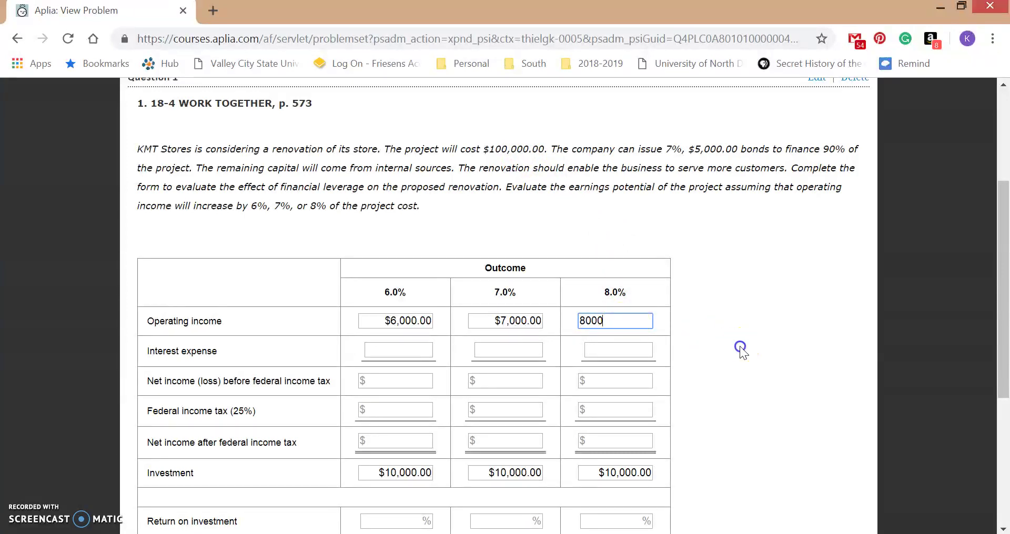
click(740, 346)
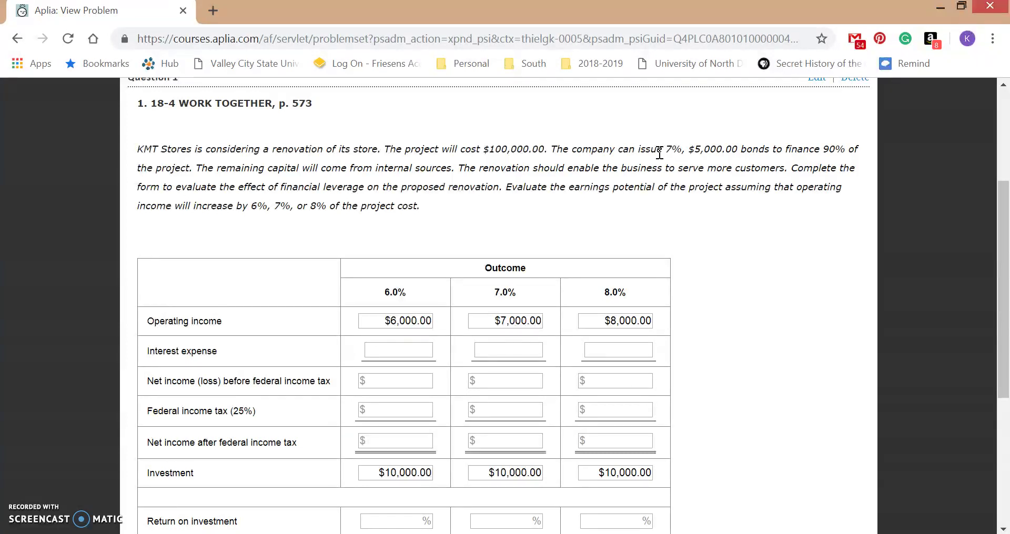
Step: Enter an interest expense of 6300 for each of the three outcomes
click(415, 355)
text(63)
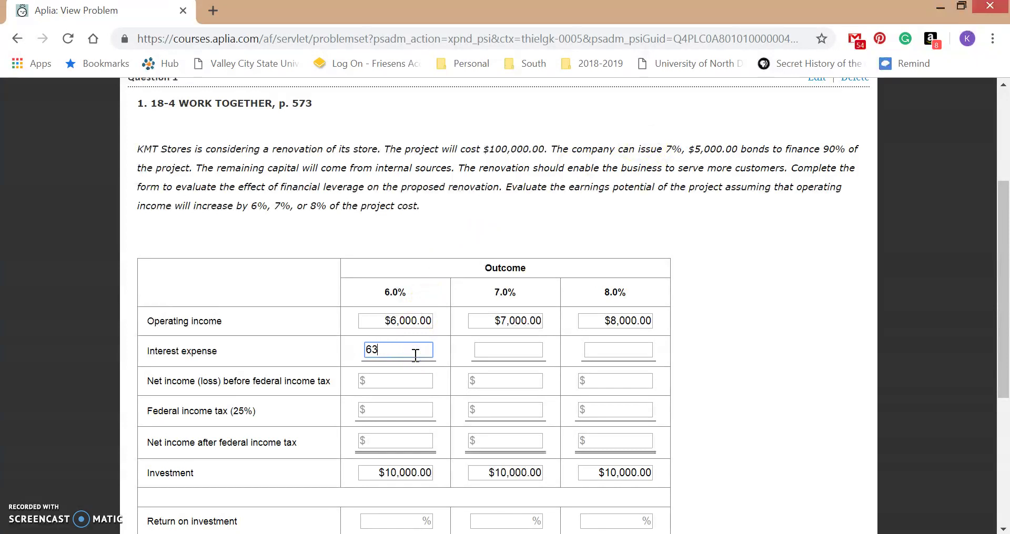
text(00)
key(Tab)
text(6300)
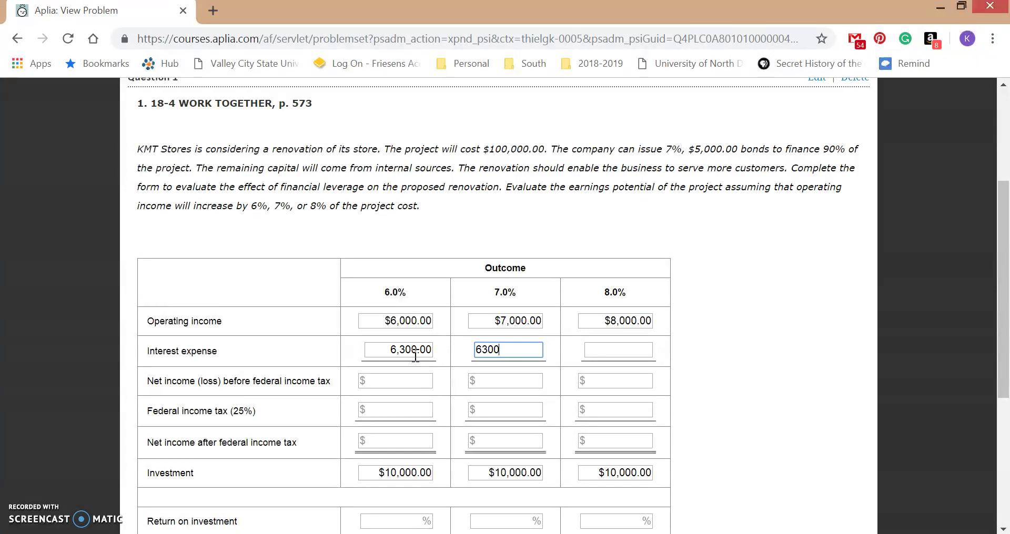
key(Tab)
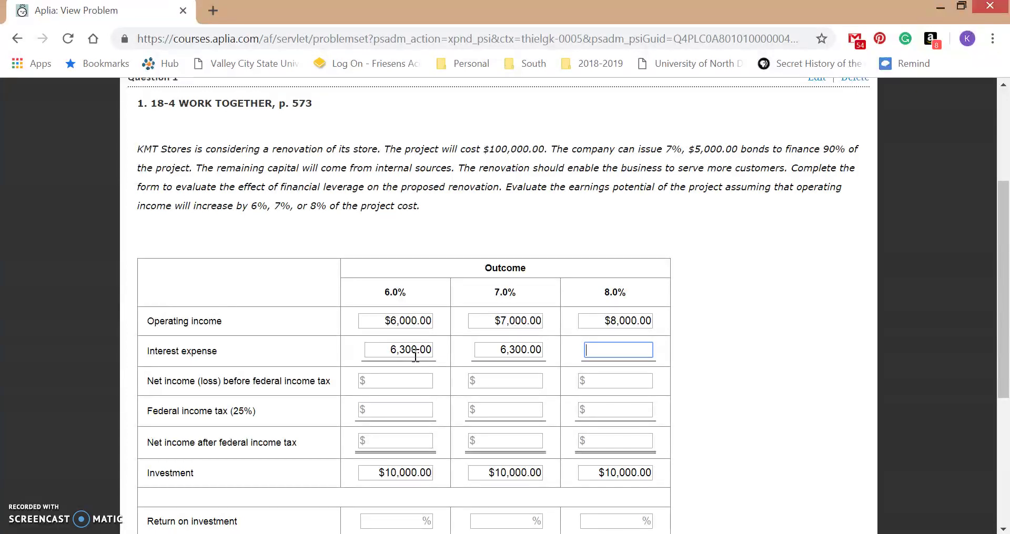
text(6300)
key(Tab)
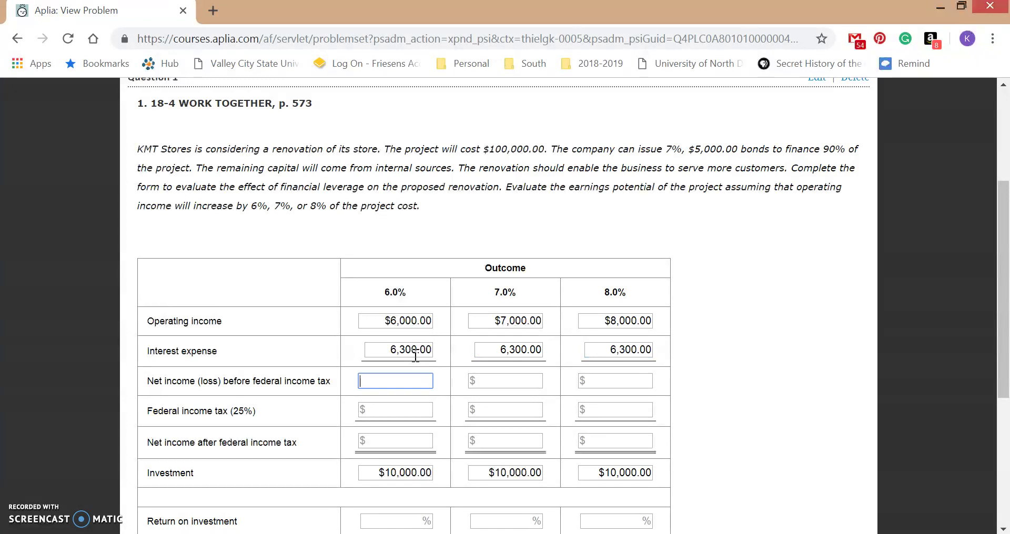
click(740, 305)
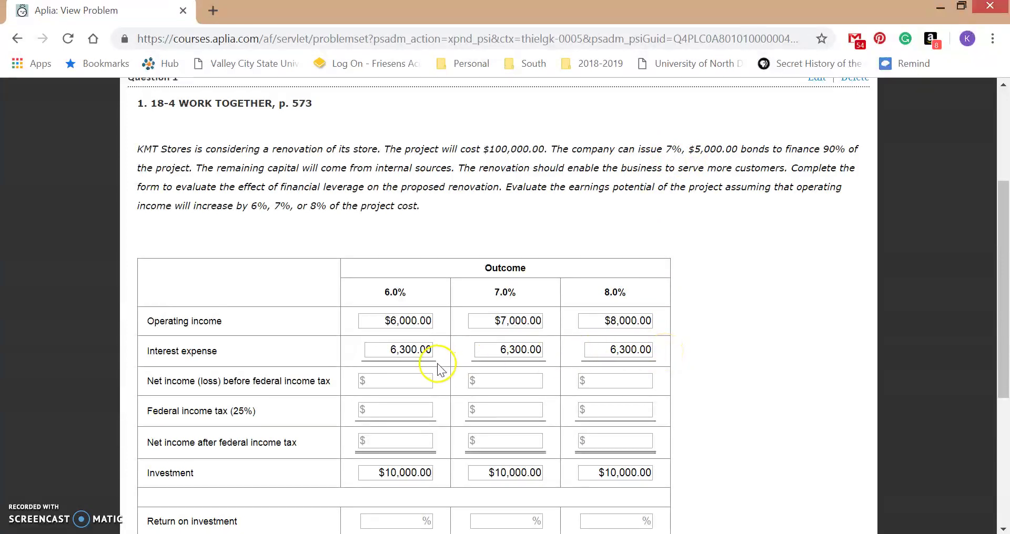
Step: Enter net income before federal income tax of -$300 for the 6% outcome, 700 for 7% and 1700 for 8%
click(414, 380)
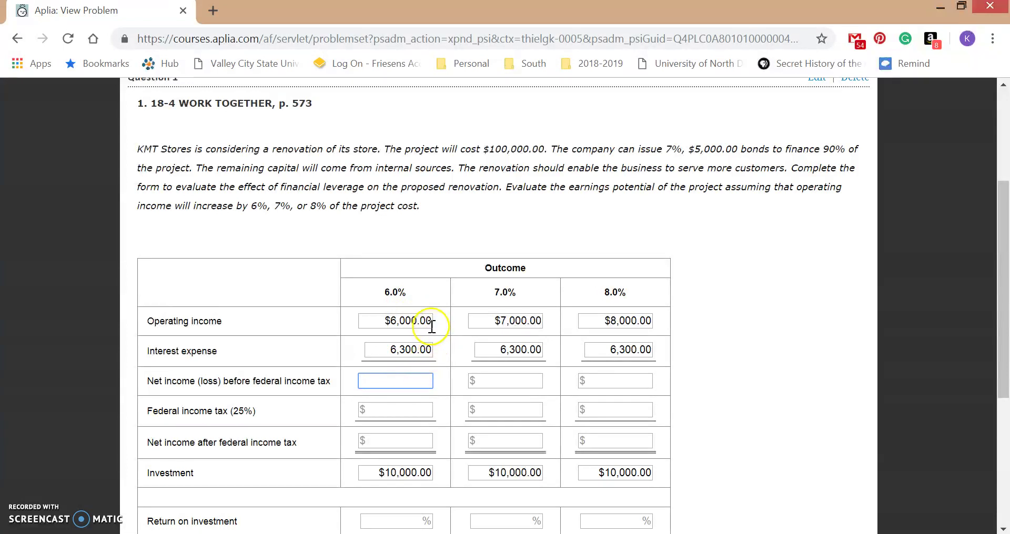
text(-$)
text(300)
key(Tab)
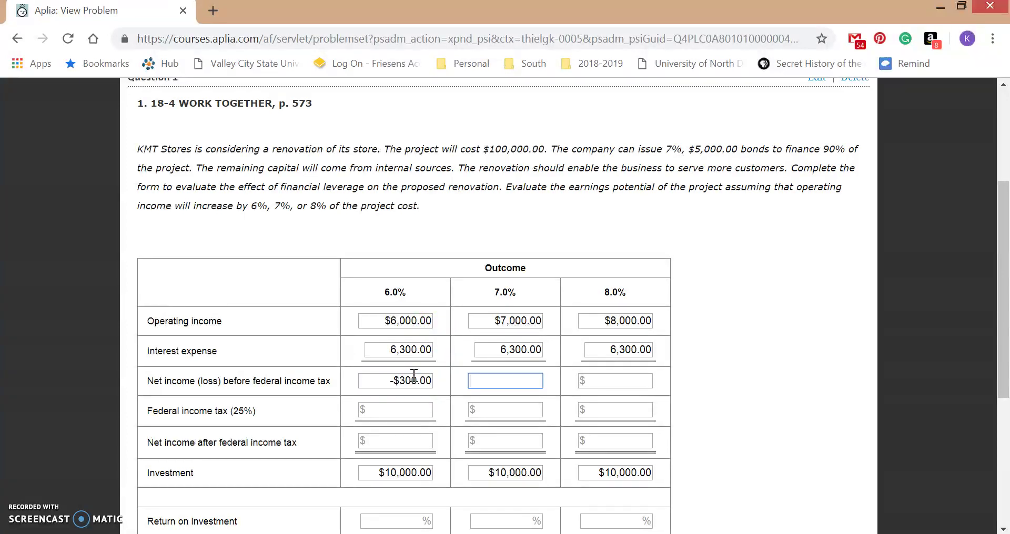
click(411, 395)
click(508, 388)
text(700)
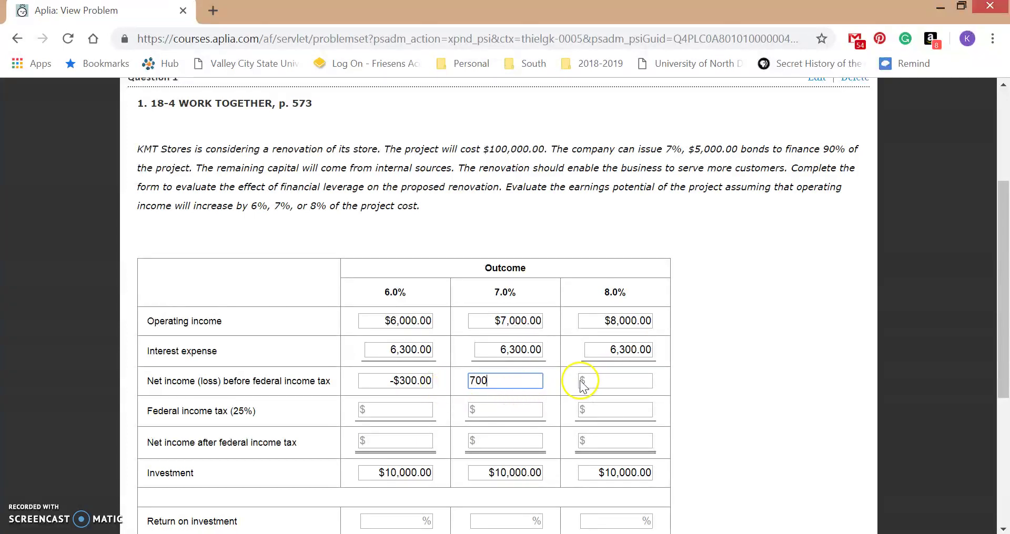
click(597, 381)
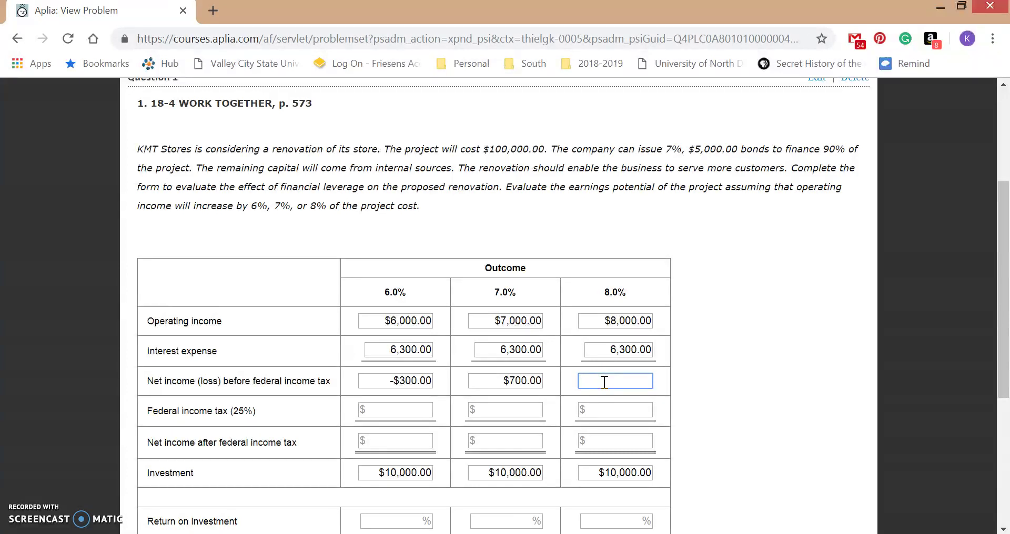
text(1700)
click(679, 410)
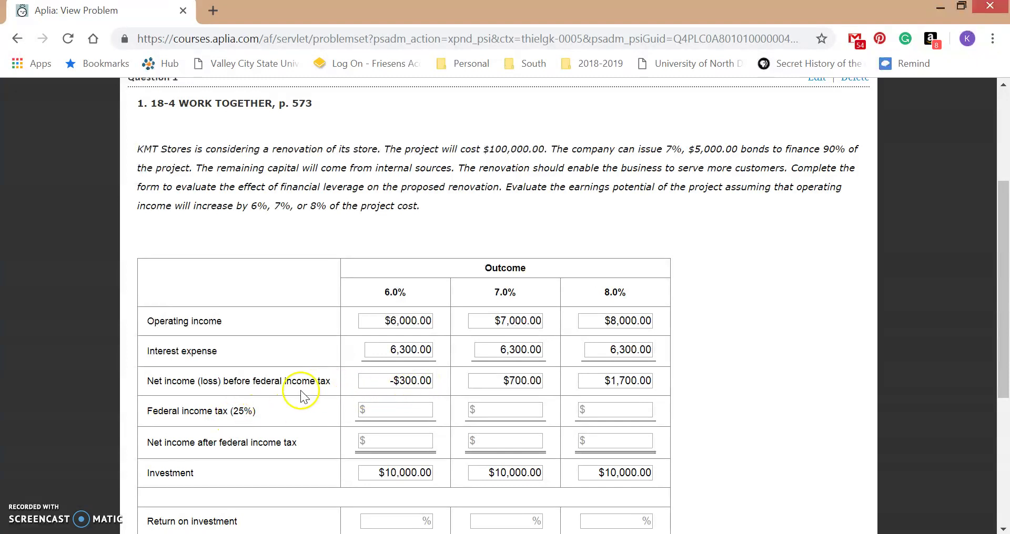
Step: Enter federal income tax of -75 for the 6% outcome, 175 for 7% and 425 for 8%
click(410, 410)
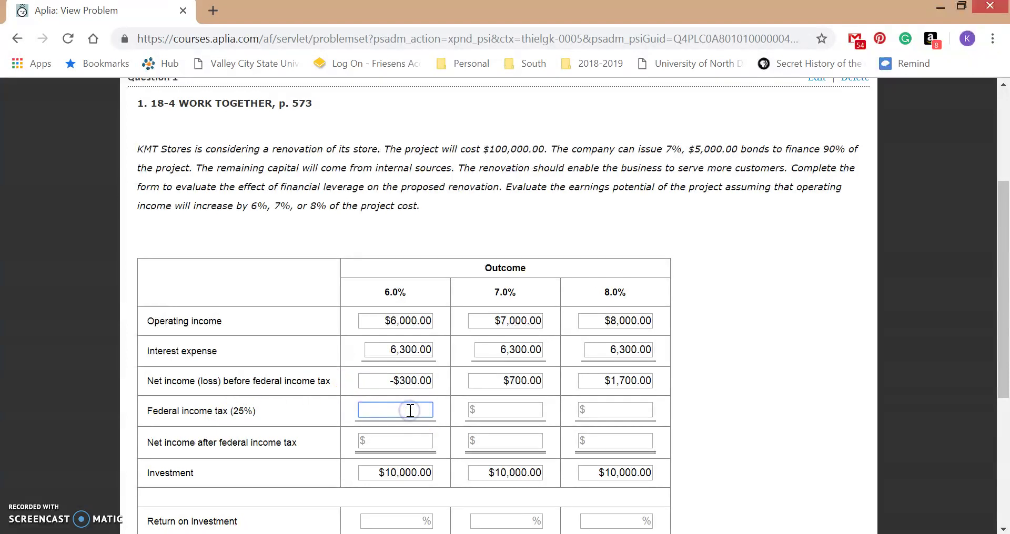
text(-75)
click(519, 407)
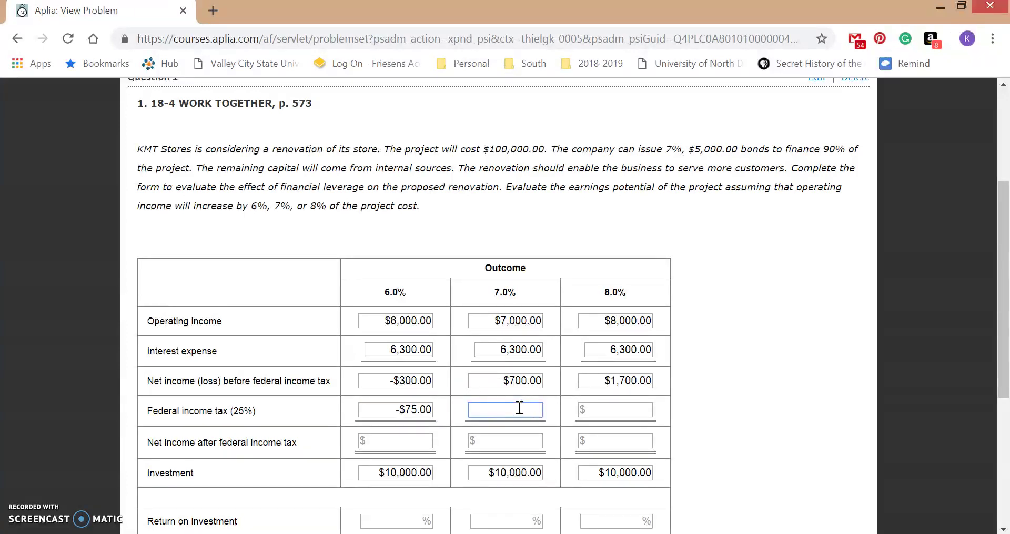
text(175)
click(635, 412)
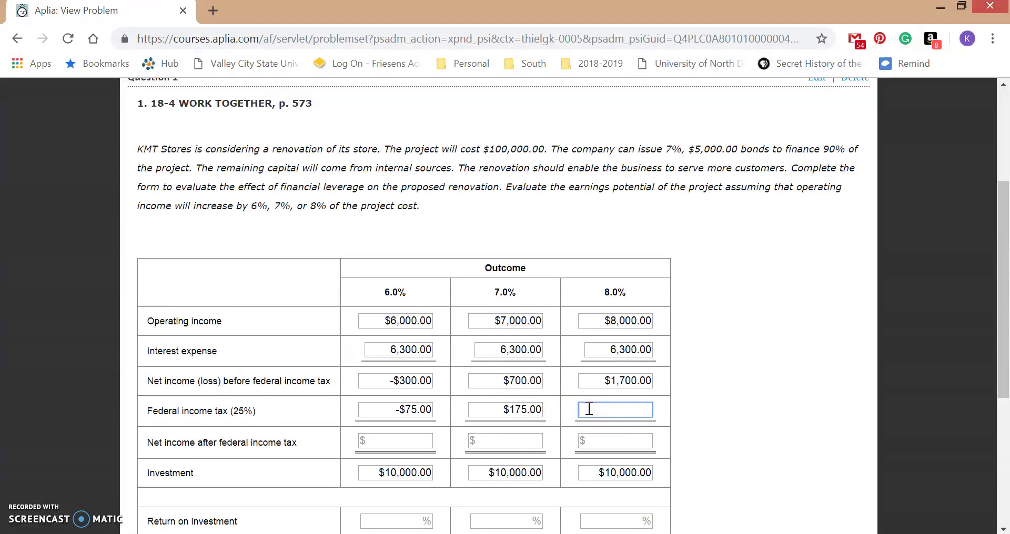
text(425)
click(687, 438)
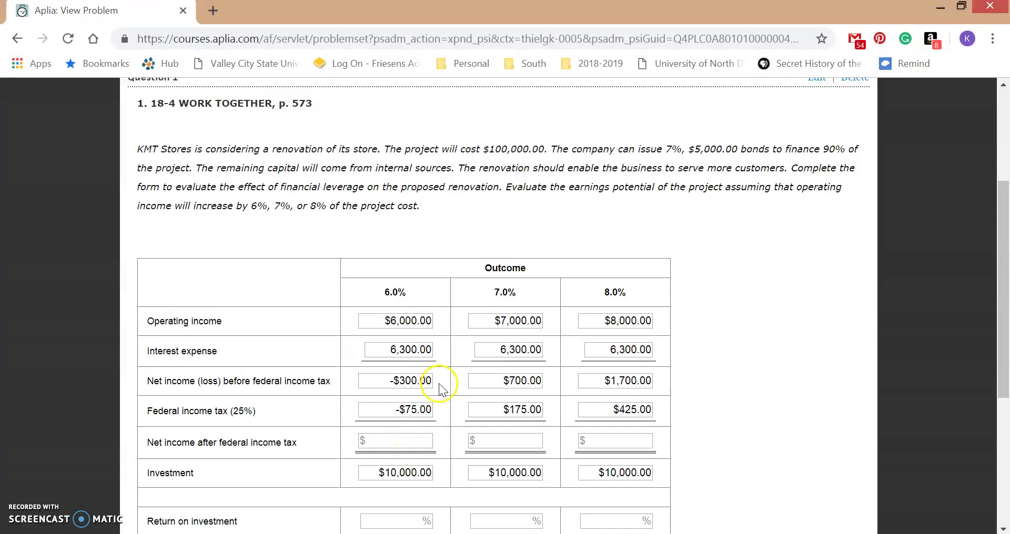
Step: Enter net income after federal income tax of -225 for the 6% outcome, 525 for 7% and 1275 for 8%
click(424, 442)
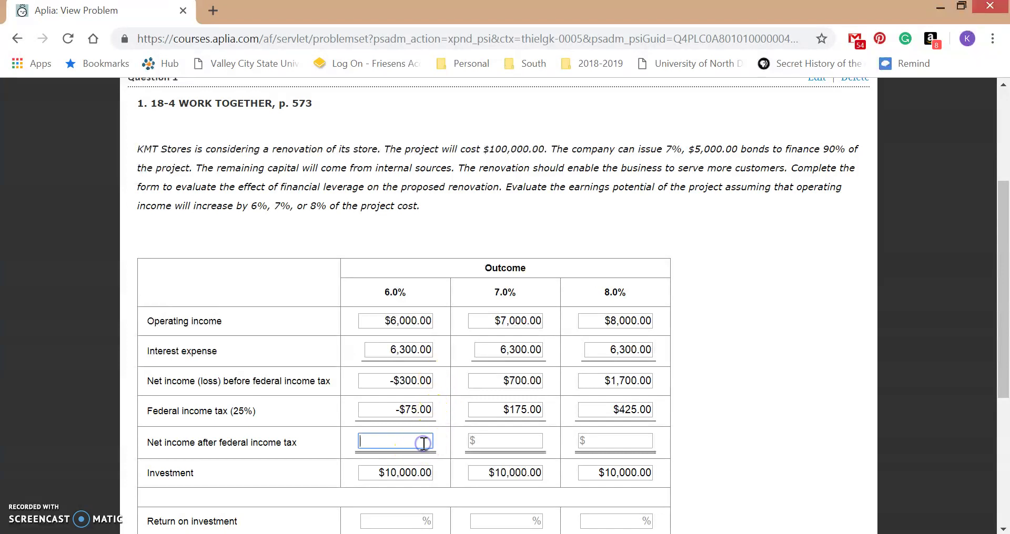
text(-225)
key(Tab)
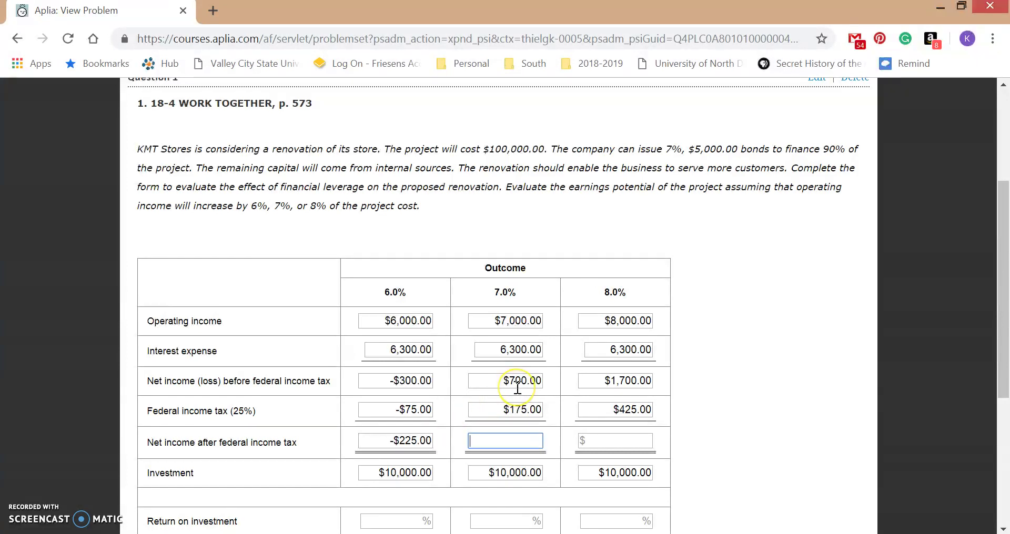
click(527, 441)
text(525)
key(Tab)
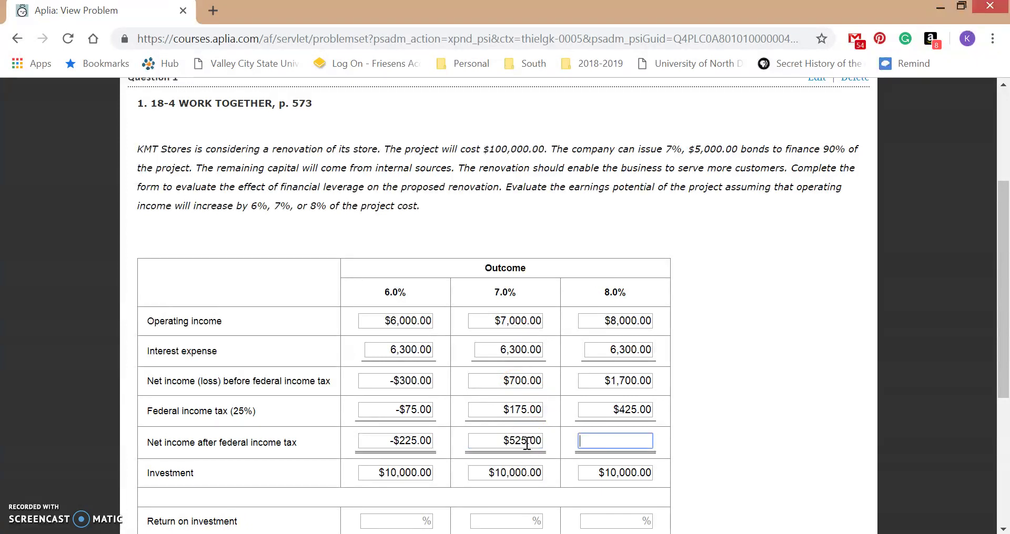
click(650, 386)
click(637, 436)
text(1275)
click(705, 436)
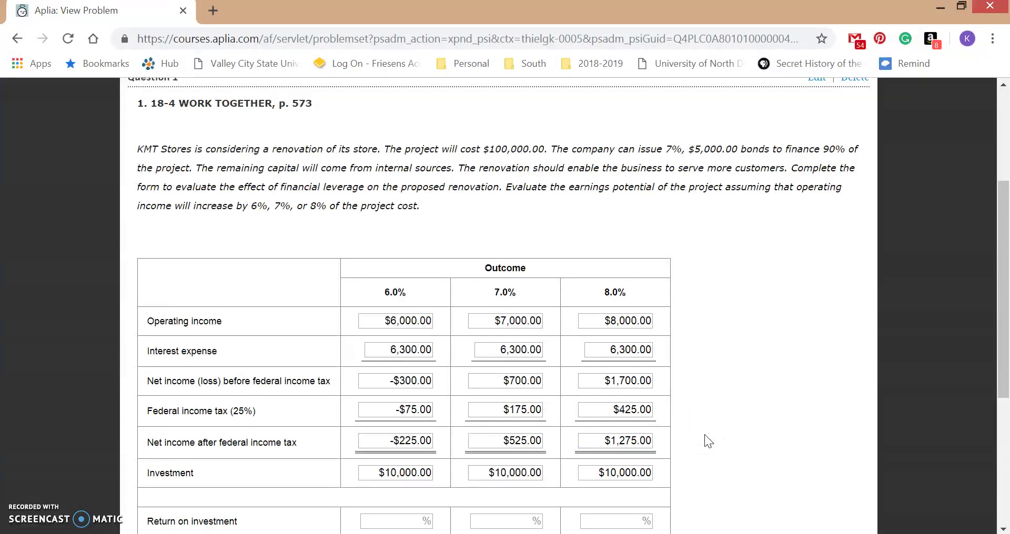
Step: Enter a return on investment of -2.3 for the 6% outcome, 5.3 for 7% and 12.8 for 8%
scroll(705, 435, down, 1)
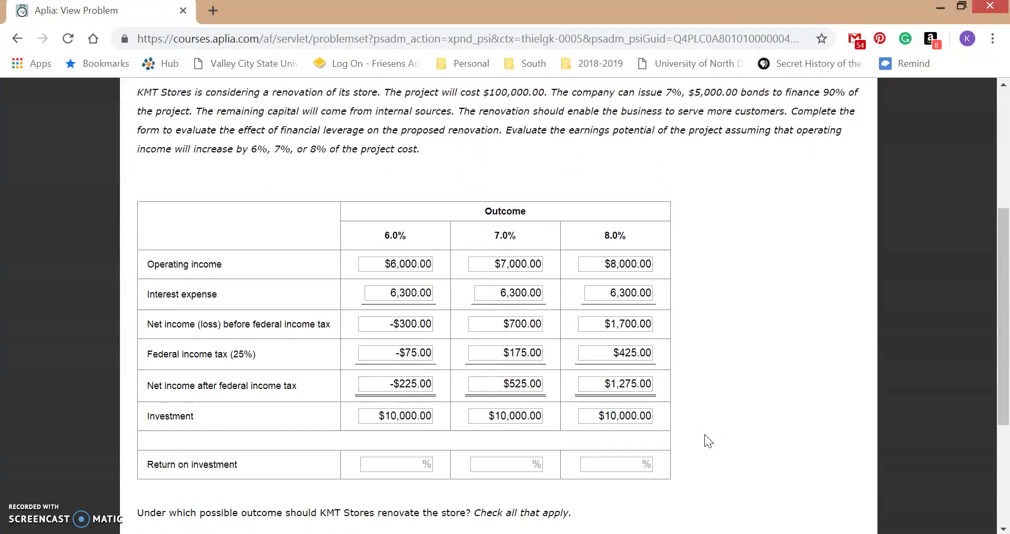
click(497, 433)
click(399, 463)
text(-)
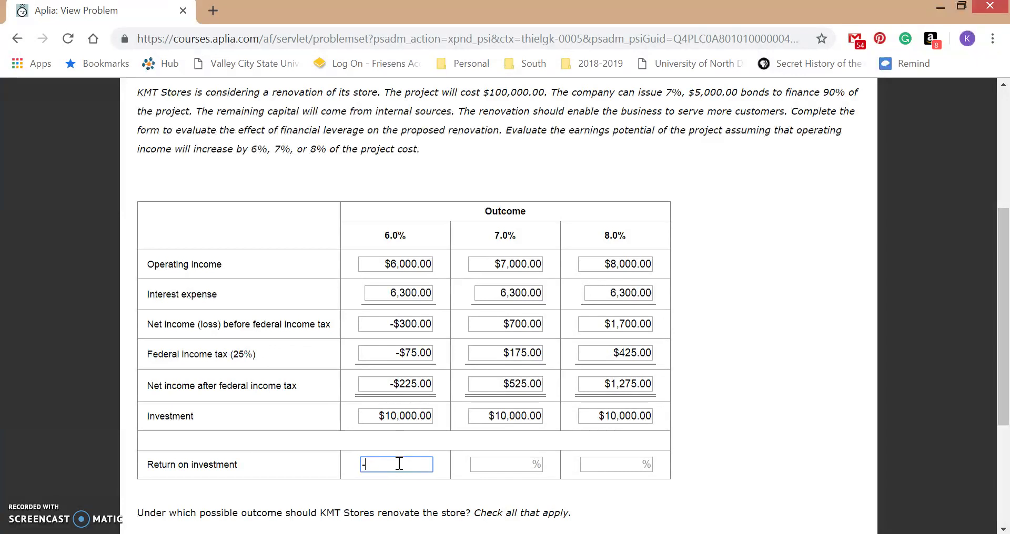
text(2.3)
key(Tab)
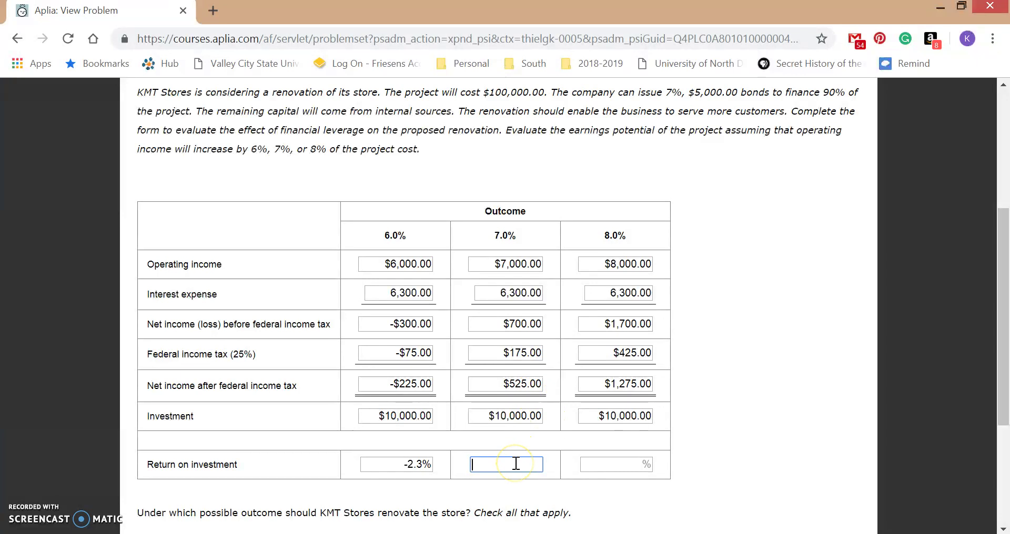
text(5.3)
click(612, 465)
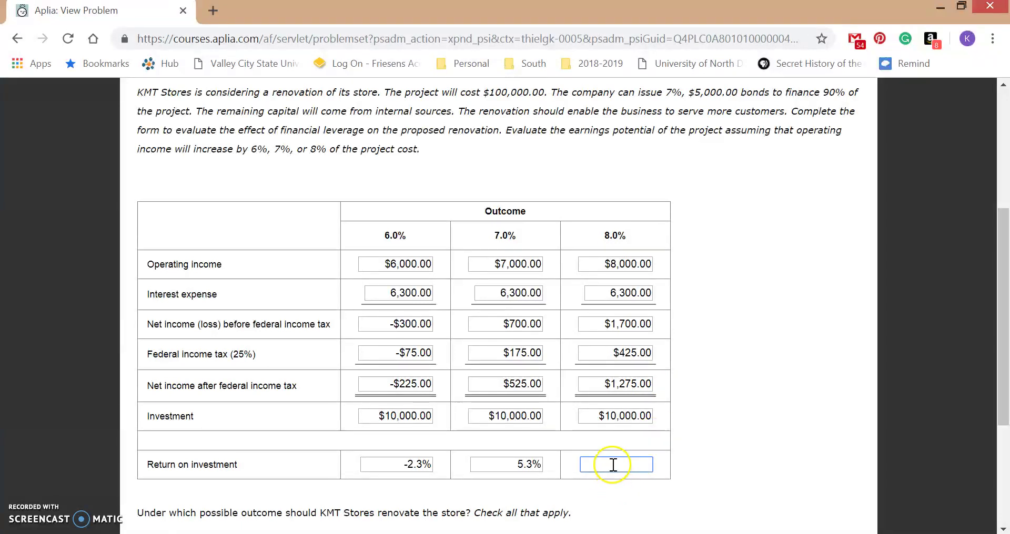
text(12.8)
click(740, 487)
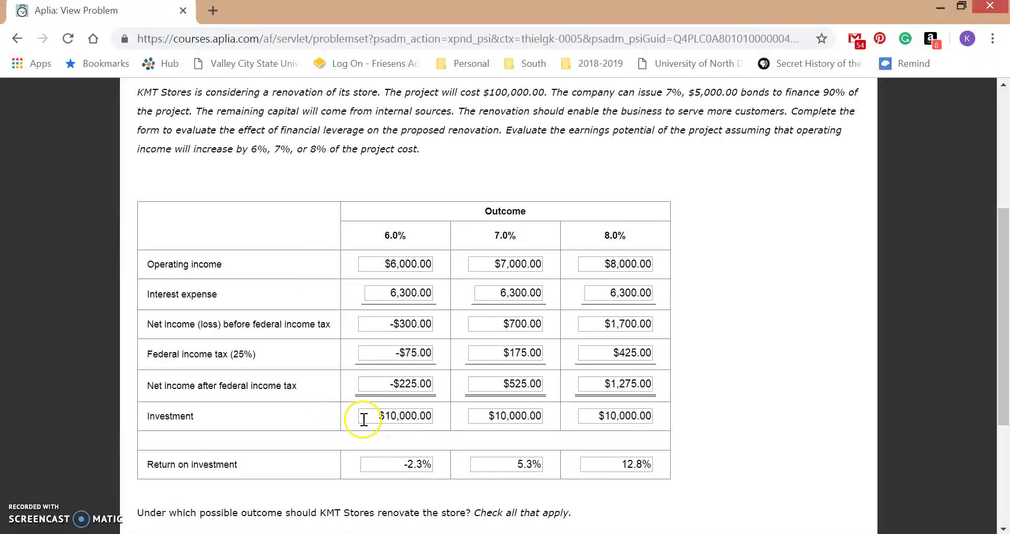
Step: Select 8.0% and 7.0% as the outcomes under which KMT Stores should renovate the store
scroll(432, 427, down, 3)
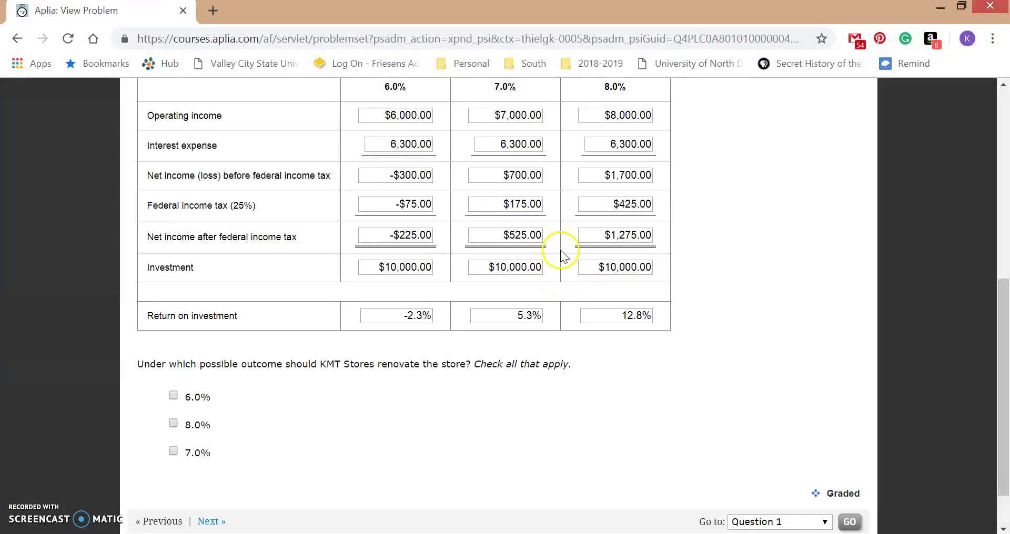
click(172, 424)
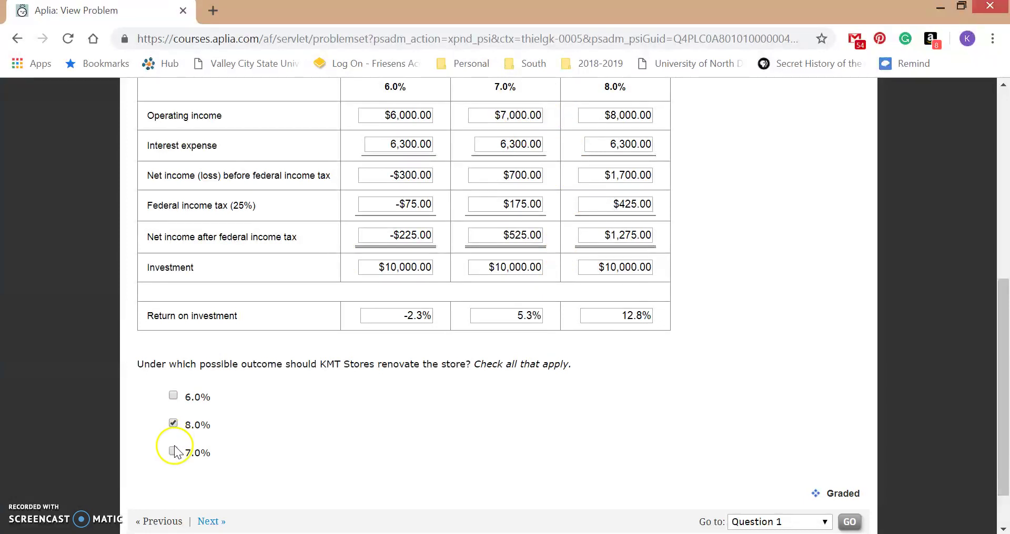
click(173, 451)
click(310, 471)
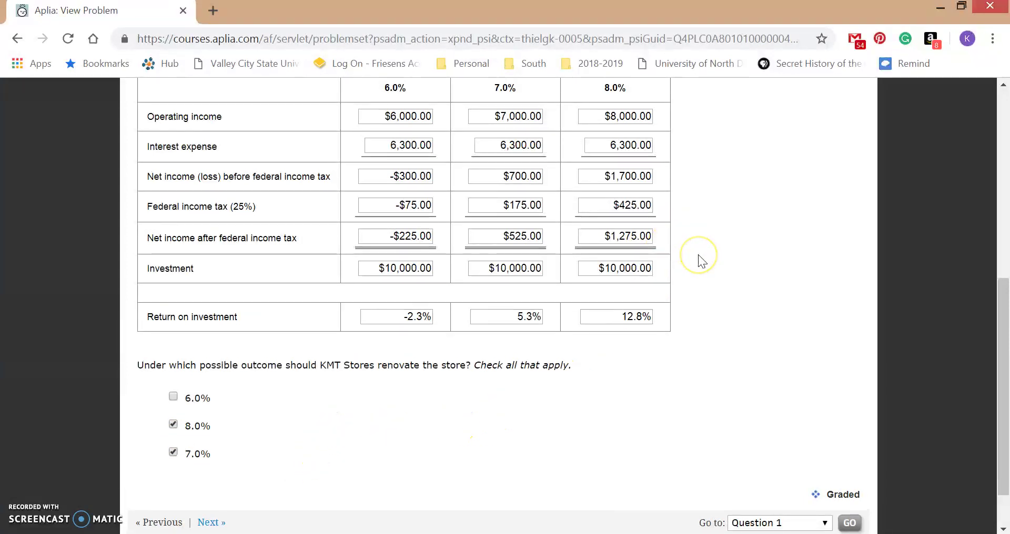
Step: Check the Financial Leverage example slide in PowerPoint, then return to Aplia and review the completed outcome table
scroll(699, 254, up, 2)
scroll(698, 254, down, 1)
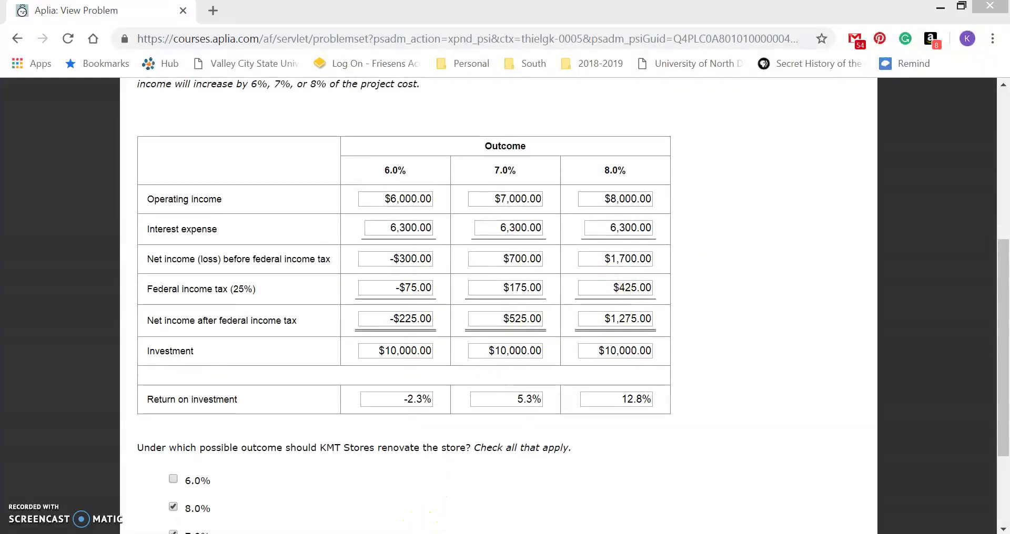
key(alt+Tab)
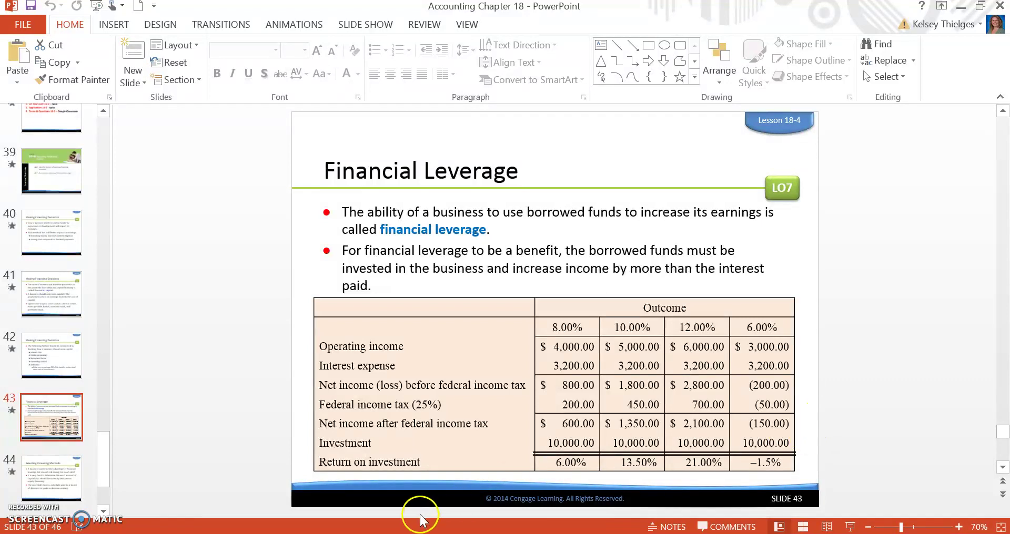
click(418, 530)
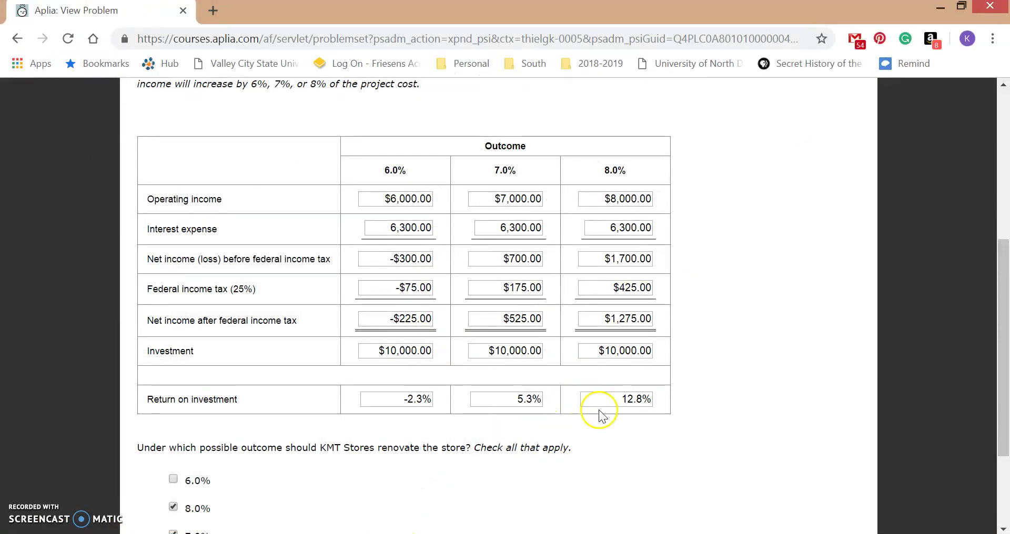
scroll(600, 413, up, 3)
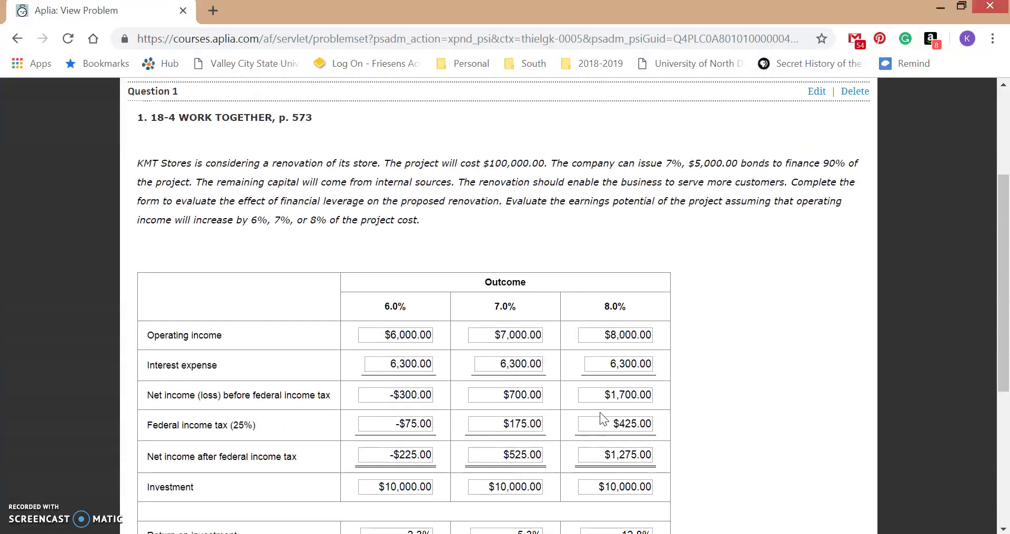
scroll(600, 413, down, 1)
click(518, 388)
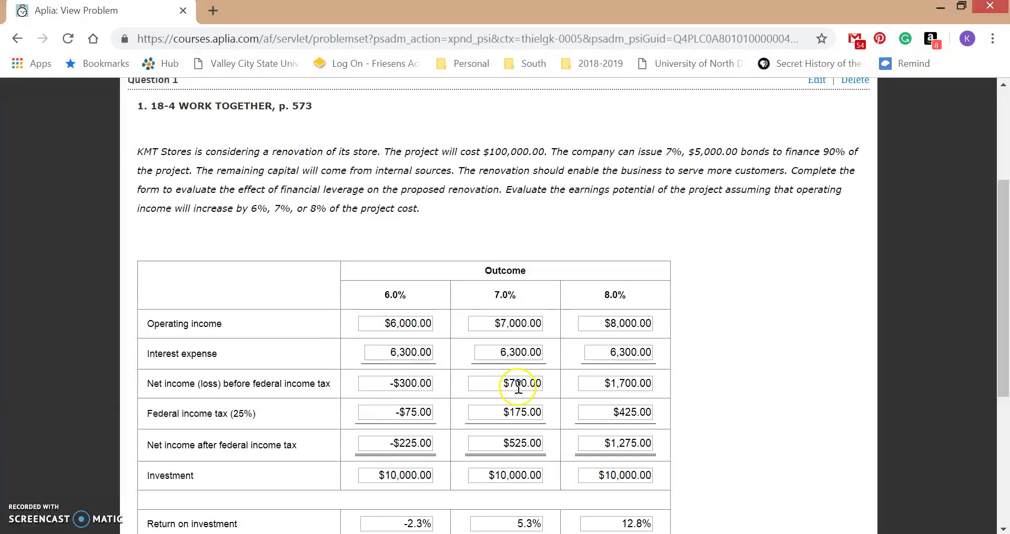